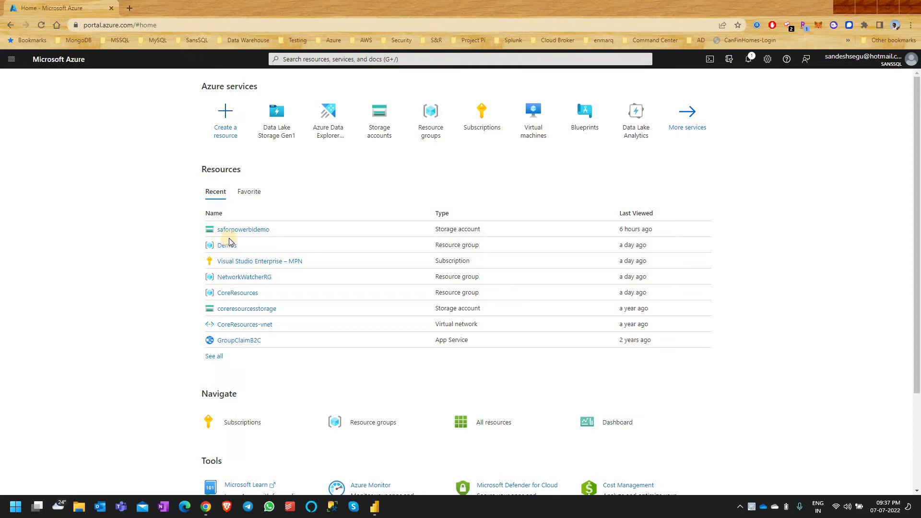
# Open the saforpowerbidemo storage account from Recent resources on the Azure home page
pyautogui.moveTo(238, 234)
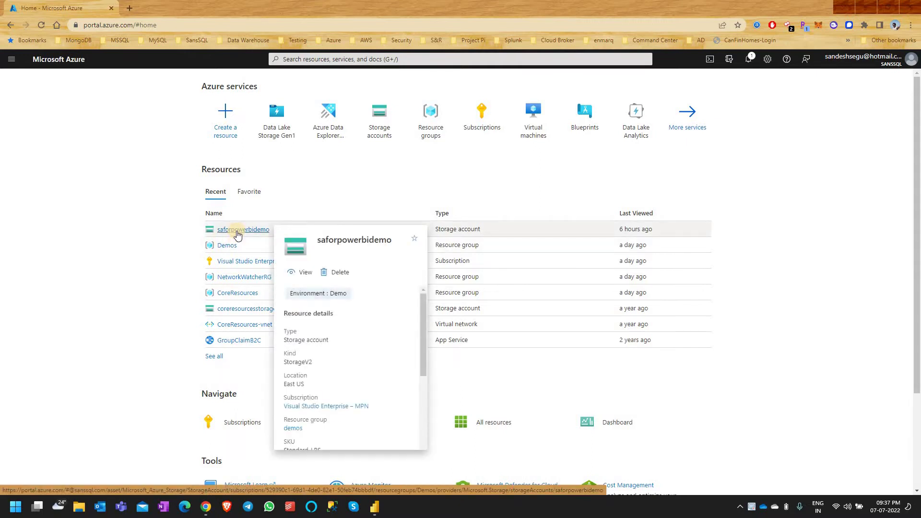
pyautogui.click(231, 230)
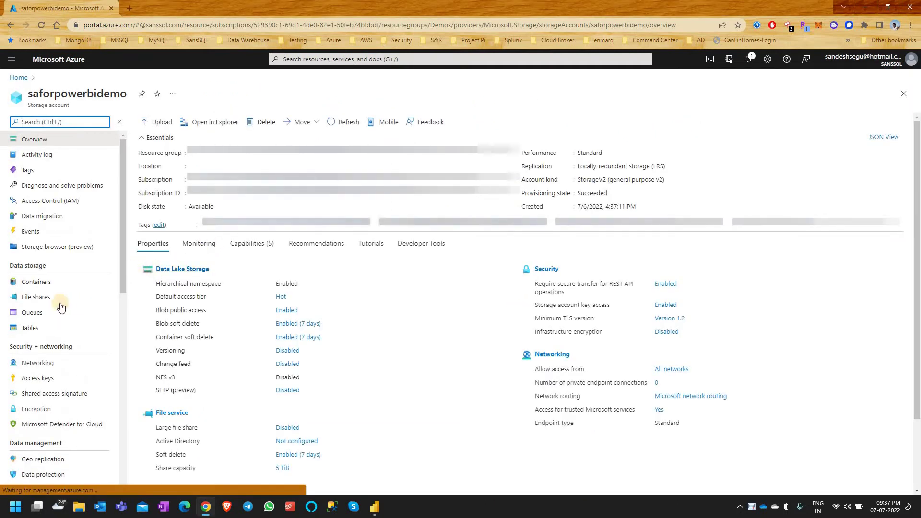
# Browse Containers > powerbidemo > Covid-19-Opendataset to reach bing_covid-19_data.csv
pyautogui.click(53, 284)
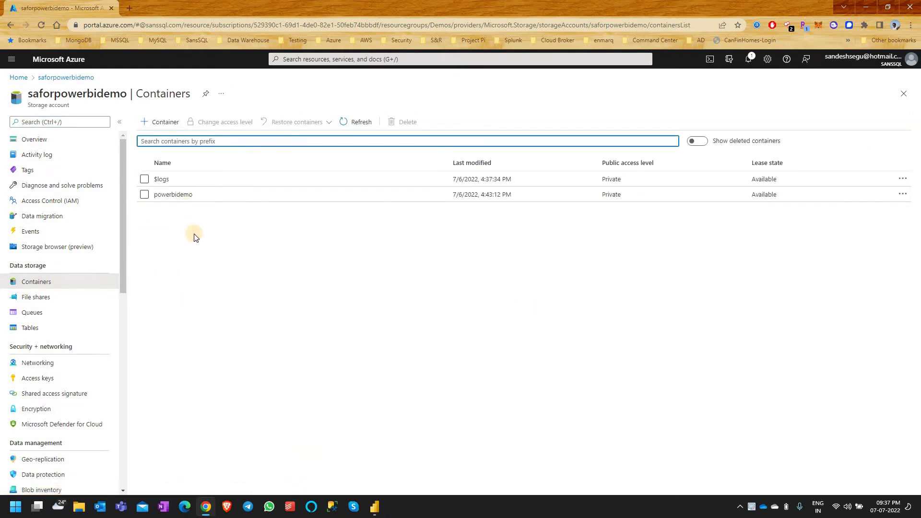
pyautogui.click(174, 195)
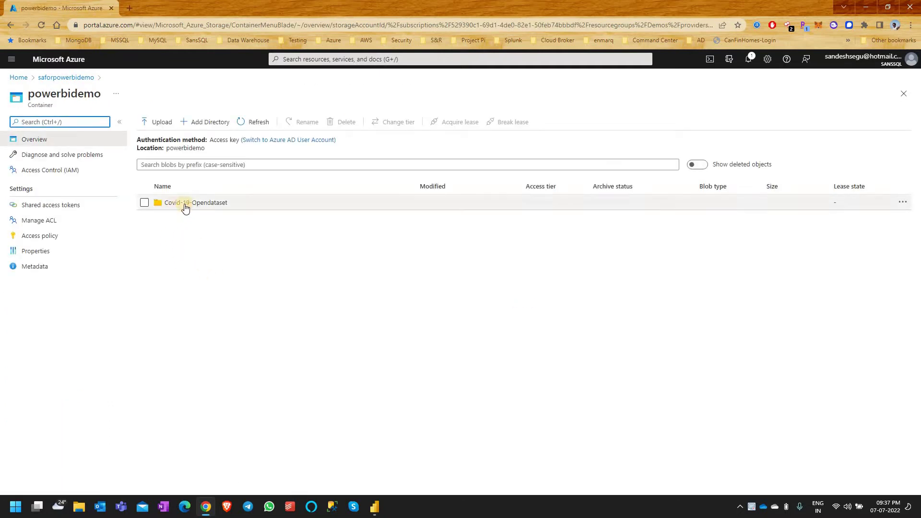
pyautogui.click(214, 207)
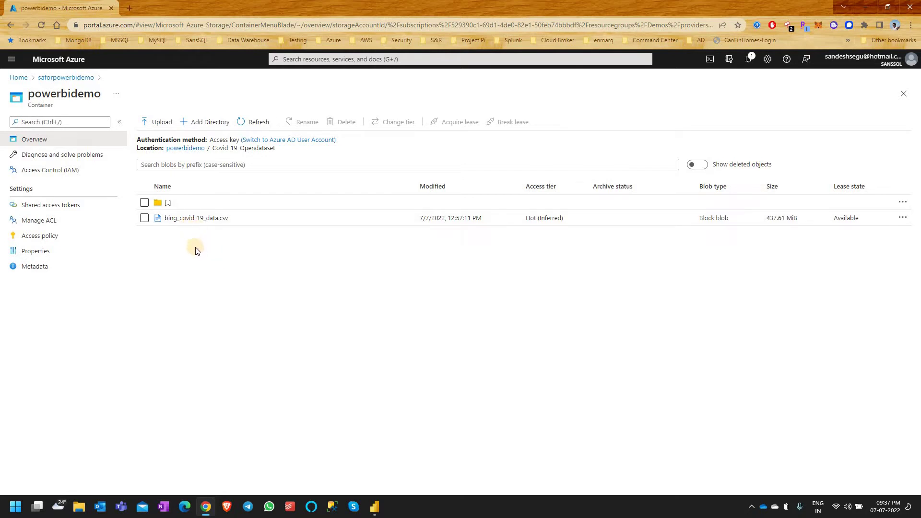
# Copy the blob URL of bing_covid-19_data.csv from its Properties panel
pyautogui.rightClick(194, 220)
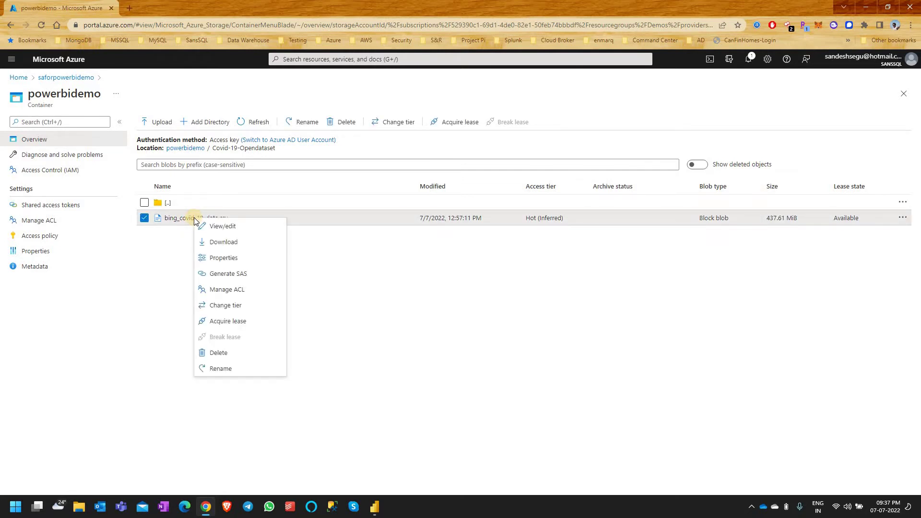
pyautogui.click(222, 258)
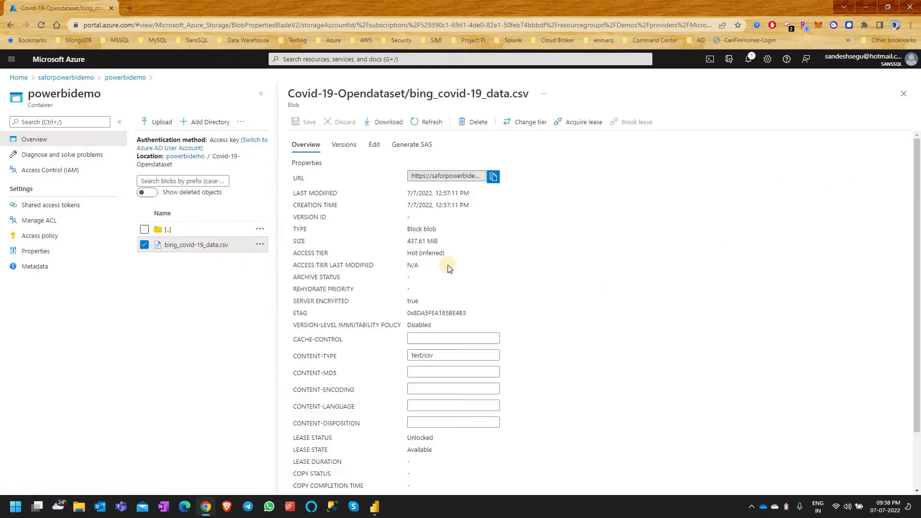
pyautogui.rightClick(194, 246)
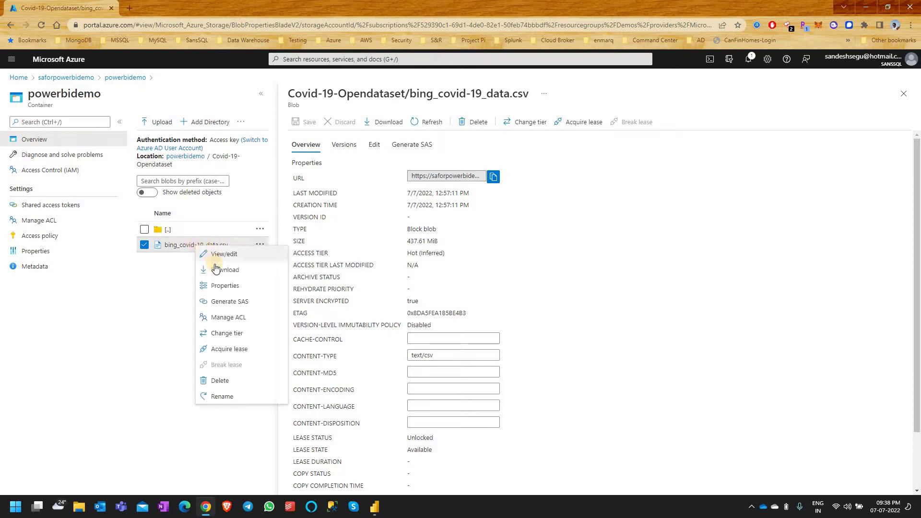
pyautogui.click(226, 284)
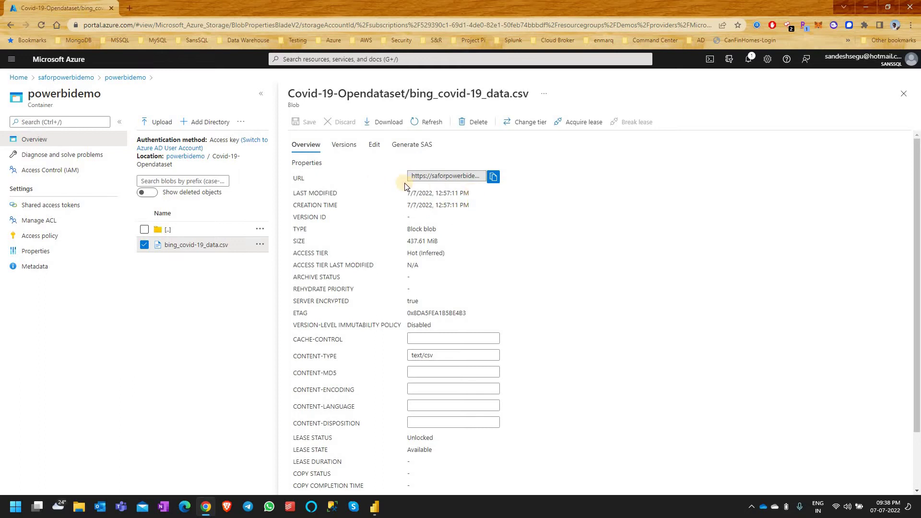
pyautogui.click(494, 179)
# In Power BI Desktop, choose Get data > Azure > Azure Data Lake Storage Gen2 and connect
pyautogui.click(374, 506)
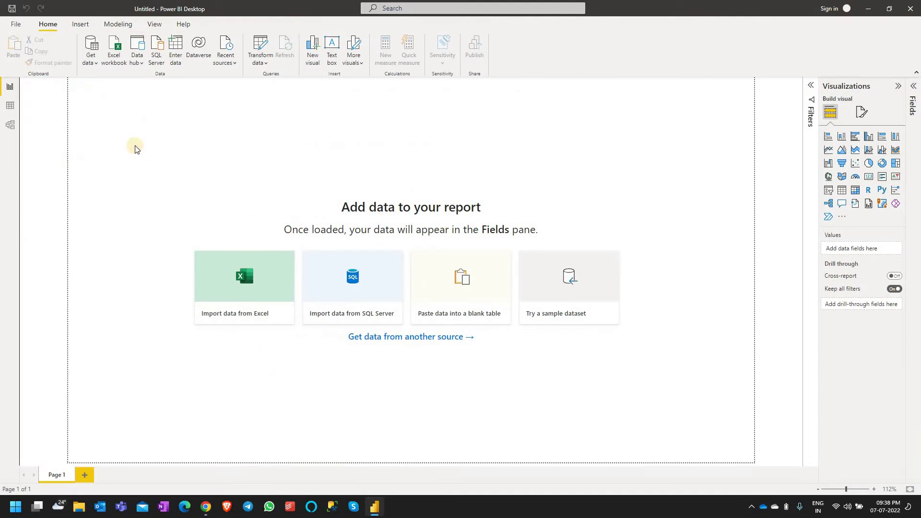
pyautogui.click(96, 64)
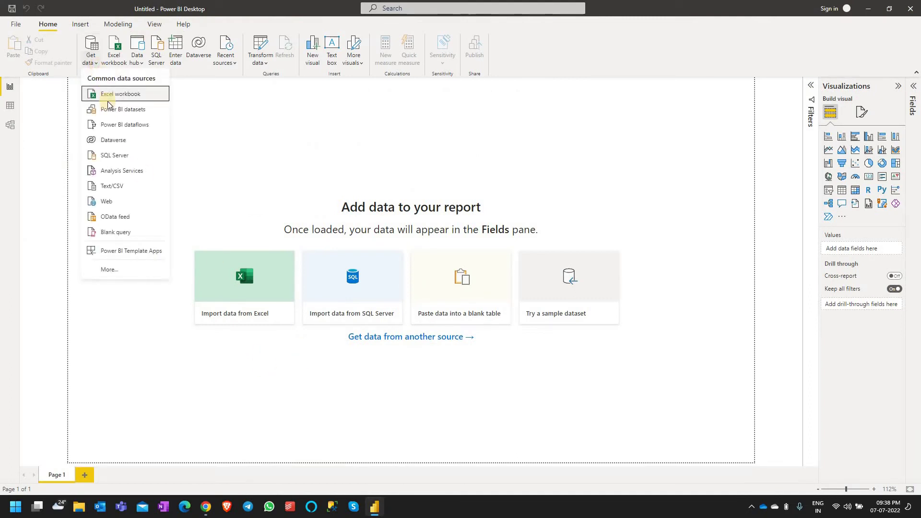
pyautogui.click(118, 270)
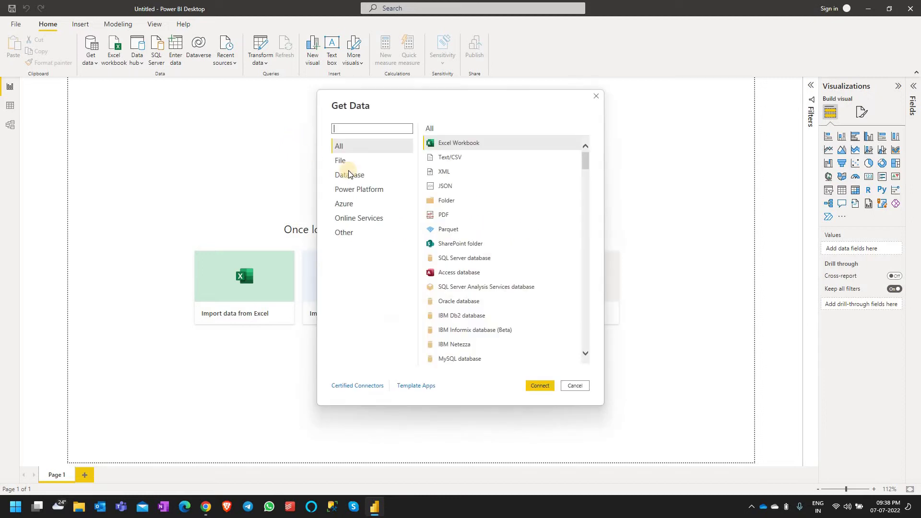
pyautogui.click(344, 206)
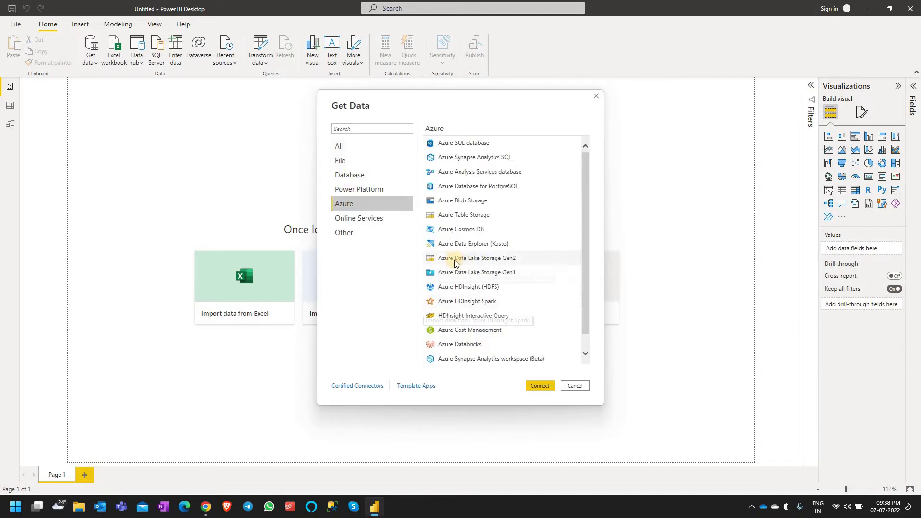
pyautogui.click(488, 259)
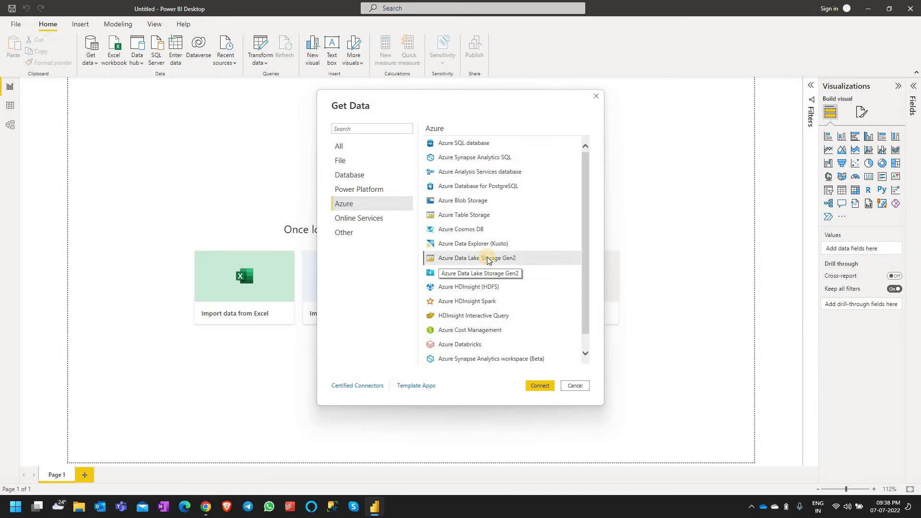
pyautogui.click(537, 386)
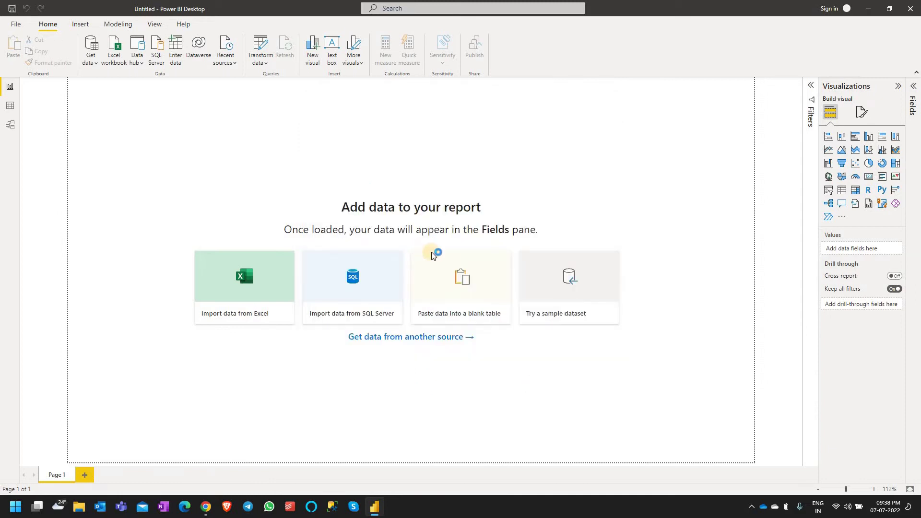
# Paste the file URL, change 'blob' to 'dfs', and confirm the connection
pyautogui.click(376, 231)
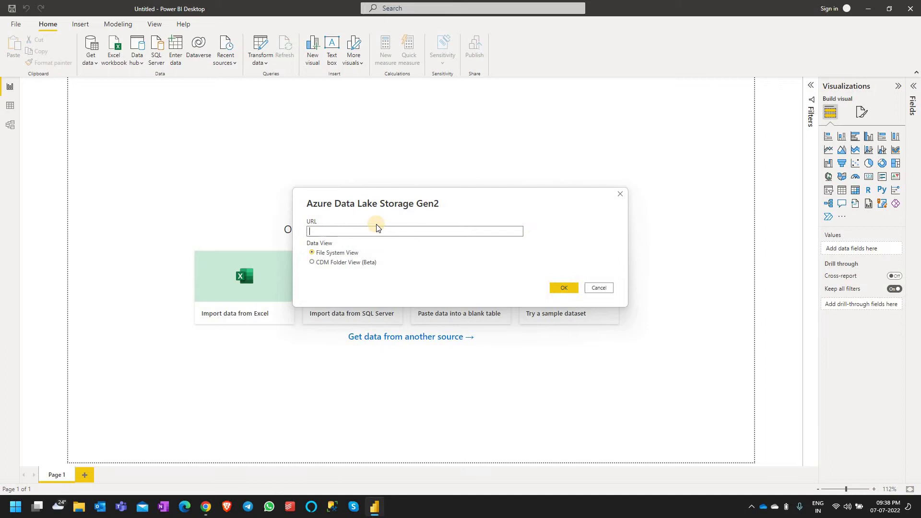
pyautogui.hotkey('ctrl', 'v')
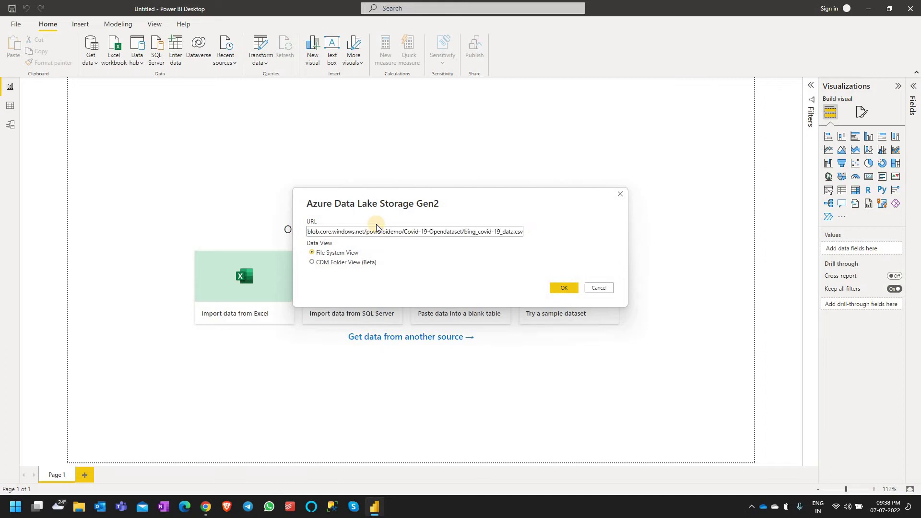
pyautogui.moveTo(331, 231); pyautogui.dragTo(293, 231)
pyautogui.click(340, 231)
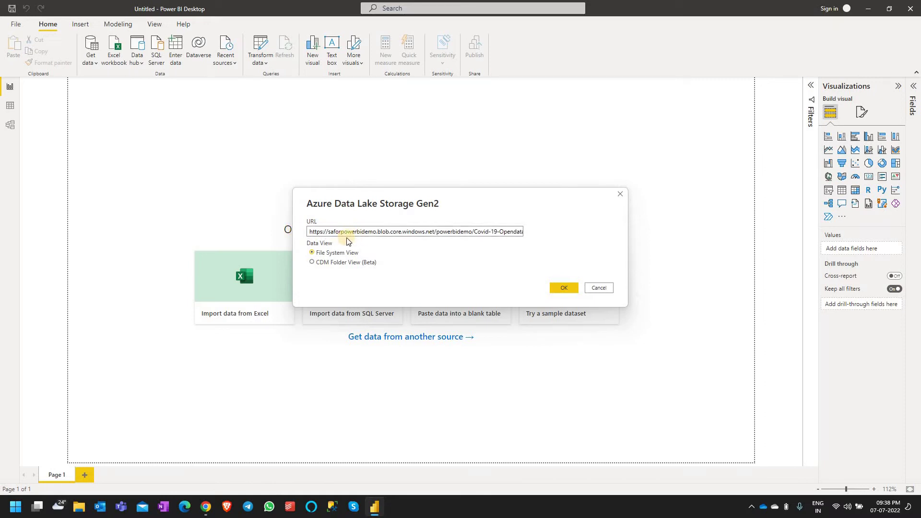
pyautogui.doubleClick(383, 232)
pyautogui.write('dfs')
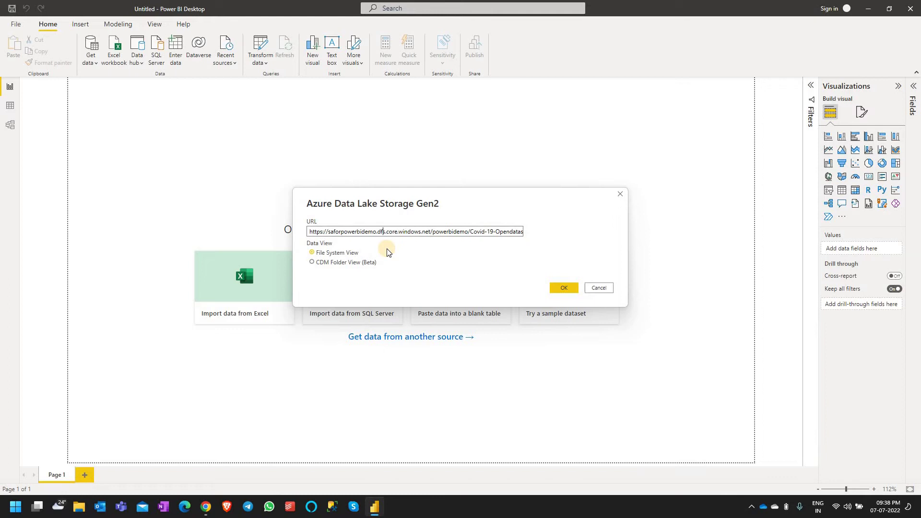
pyautogui.click(567, 290)
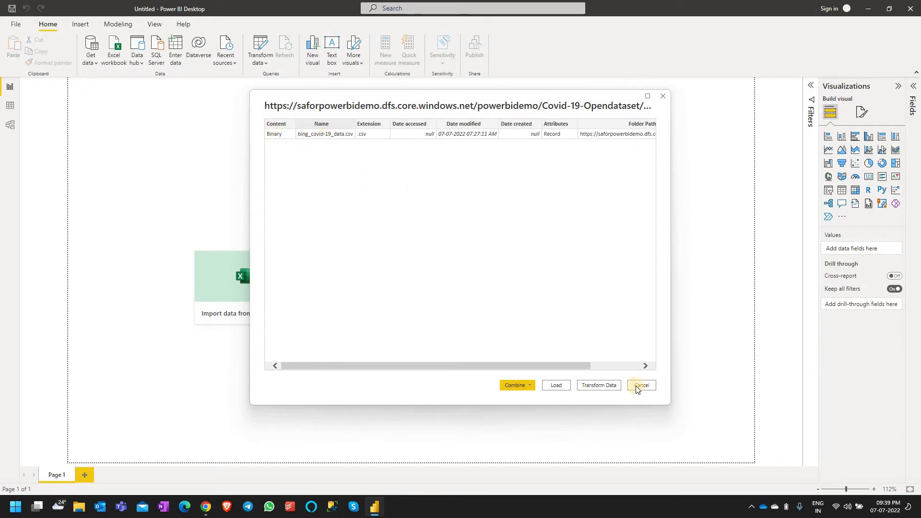
pyautogui.click(603, 366)
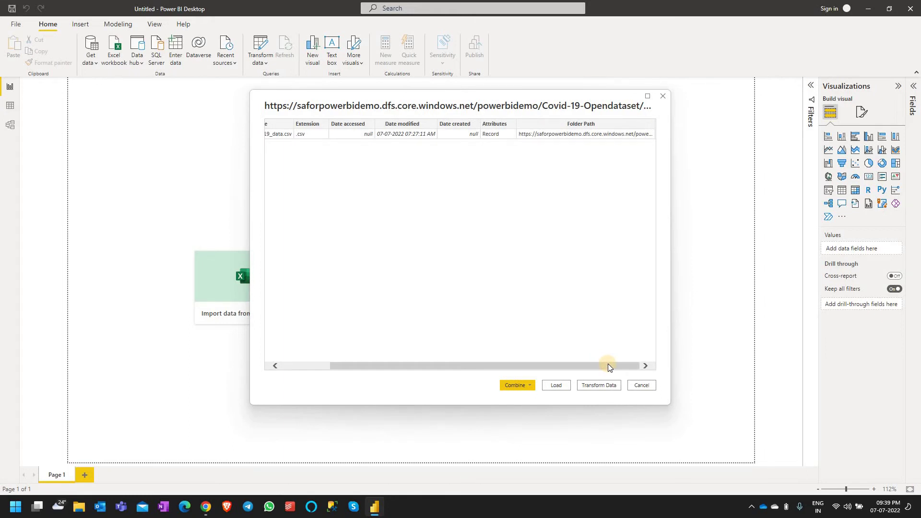
pyautogui.moveTo(609, 363); pyautogui.dragTo(519, 358)
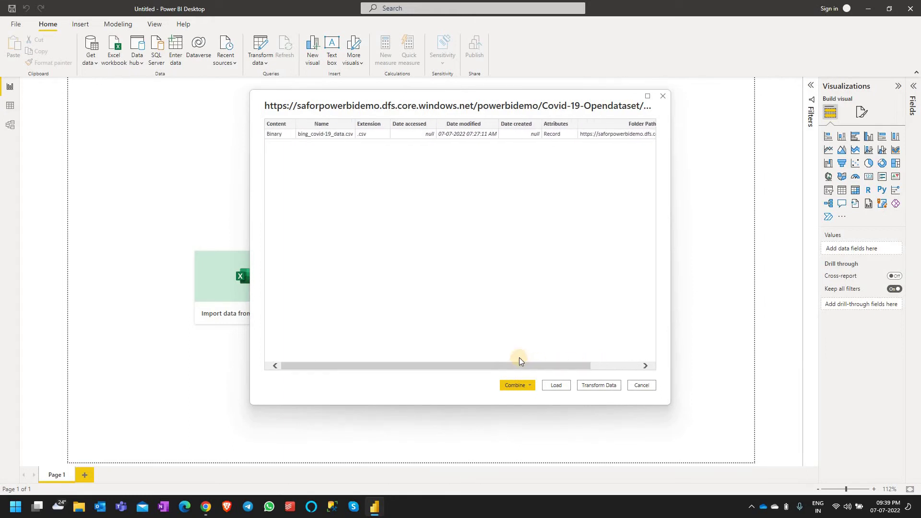
# Load bing_covid-19_data.csv from the navigator into the report as Query1
pyautogui.click(553, 385)
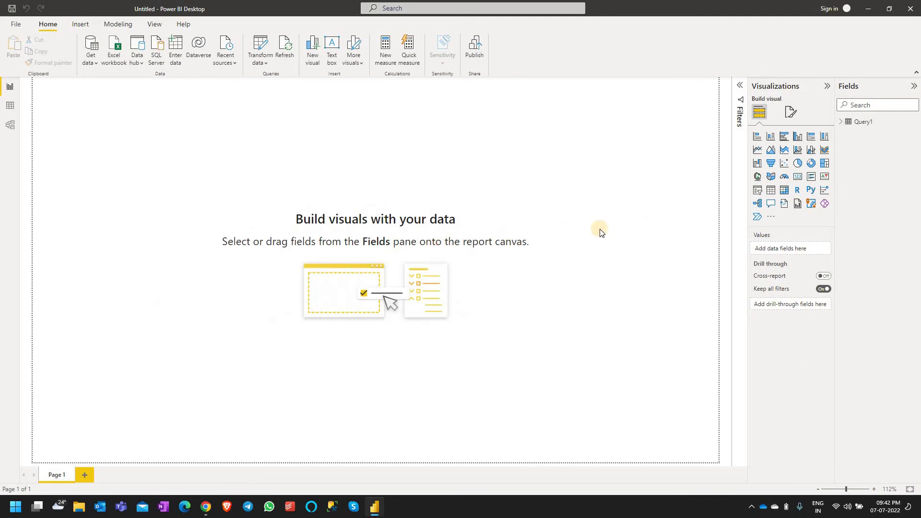
# Open Query1 in Power Query Editor via Edit query in the Fields pane
pyautogui.click(841, 121)
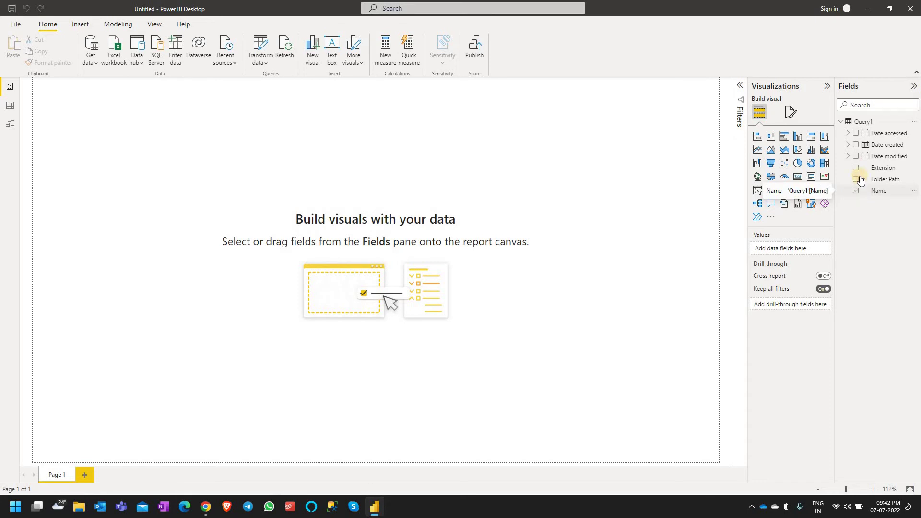
pyautogui.click(861, 122)
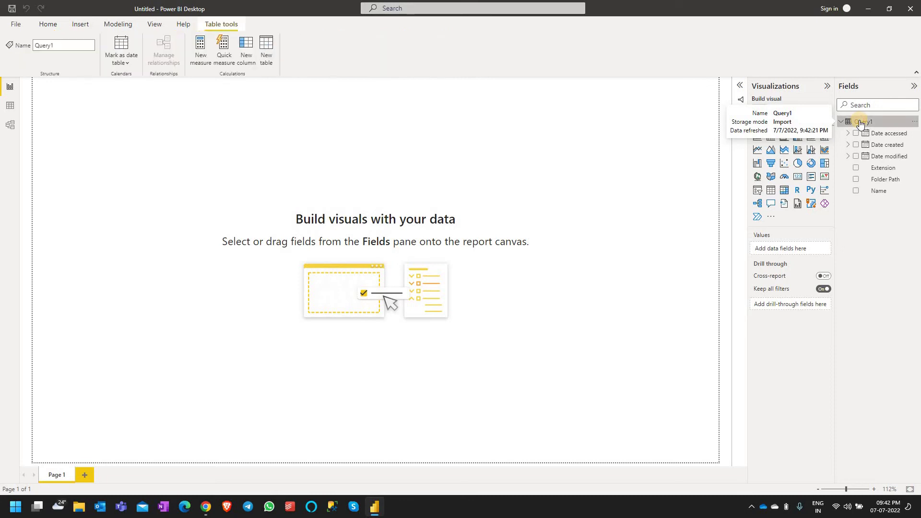
pyautogui.rightClick(859, 120)
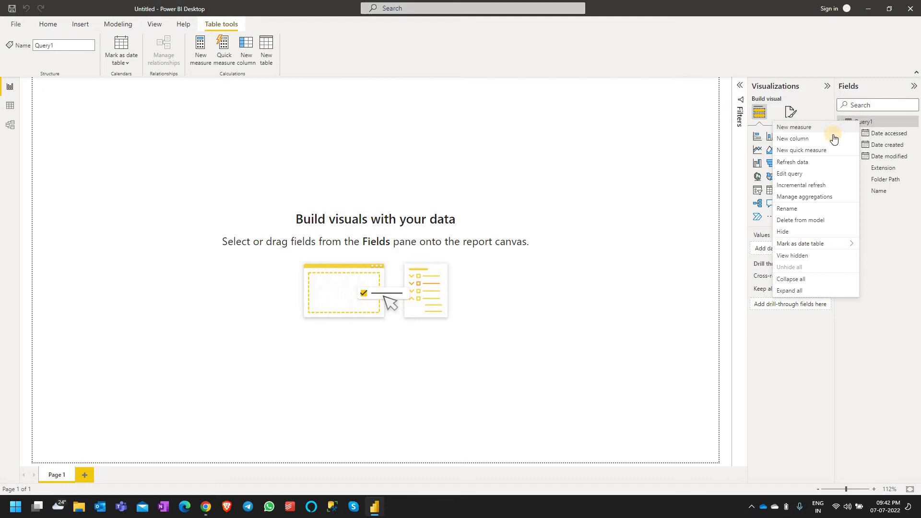
pyautogui.click(801, 174)
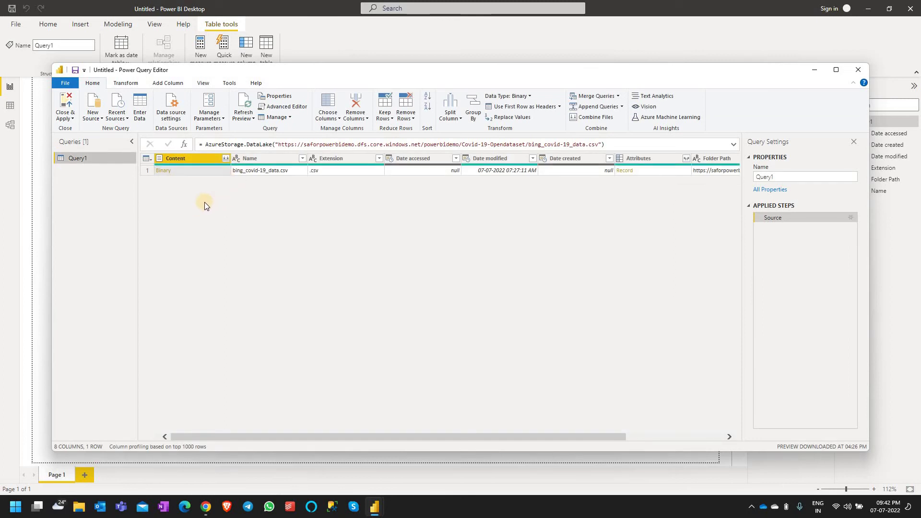
# Expand the Binary CSV cell into its data columns and Close & Apply
pyautogui.click(163, 171)
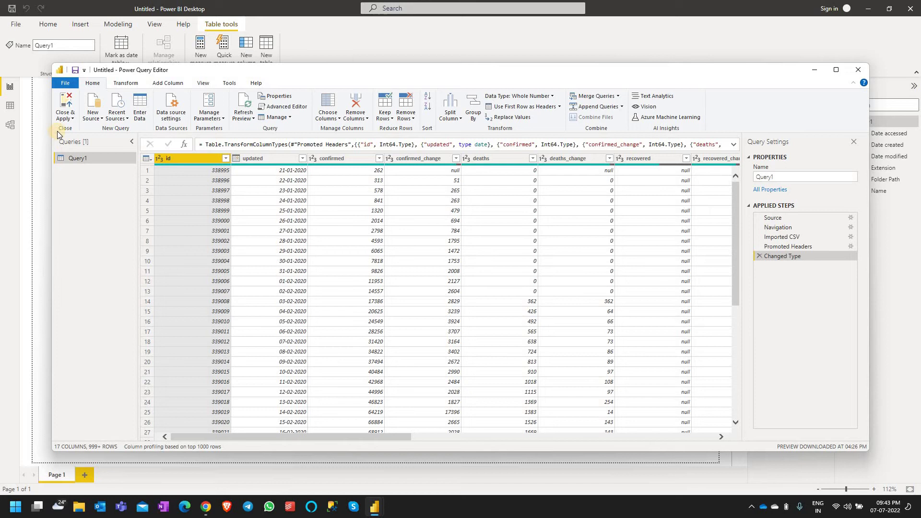
pyautogui.click(62, 103)
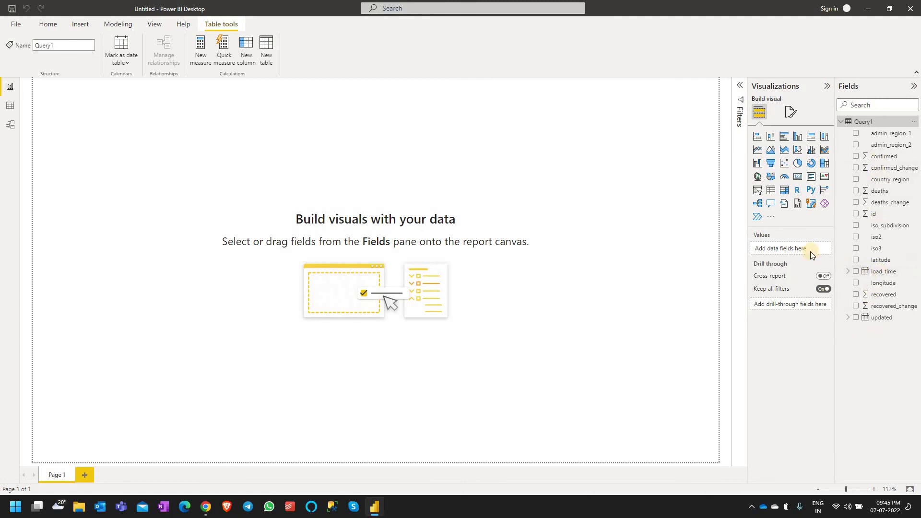
# Add a Map with latitude, longitude and recovered as bubble size, enlarged to fill the page
pyautogui.click(758, 177)
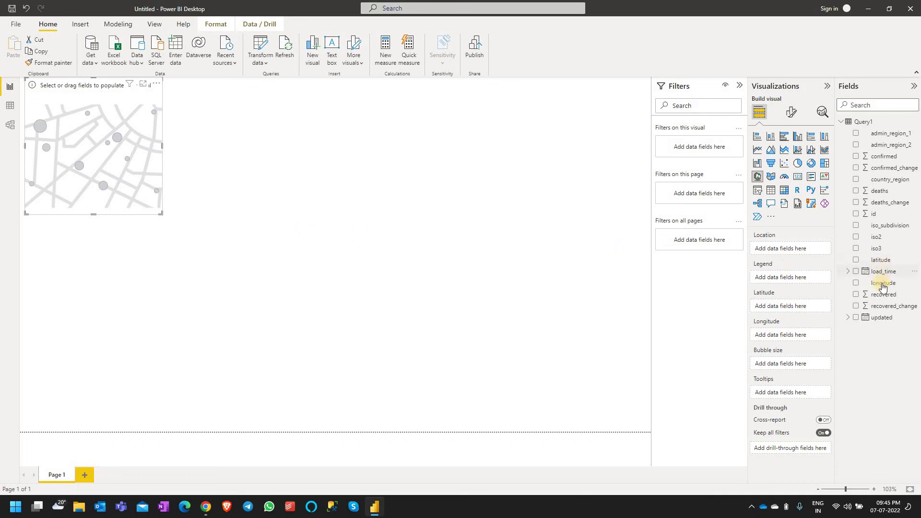
pyautogui.moveTo(886, 263); pyautogui.dragTo(806, 310)
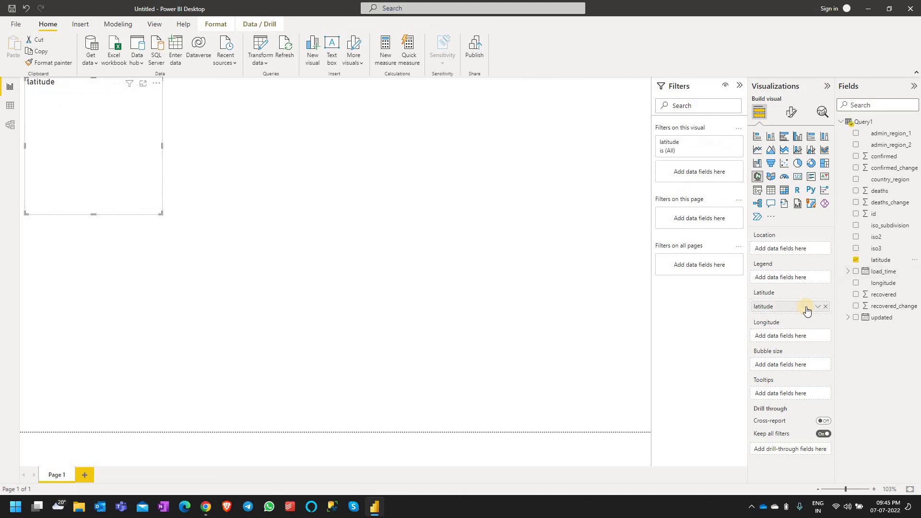
pyautogui.moveTo(879, 283); pyautogui.dragTo(797, 336)
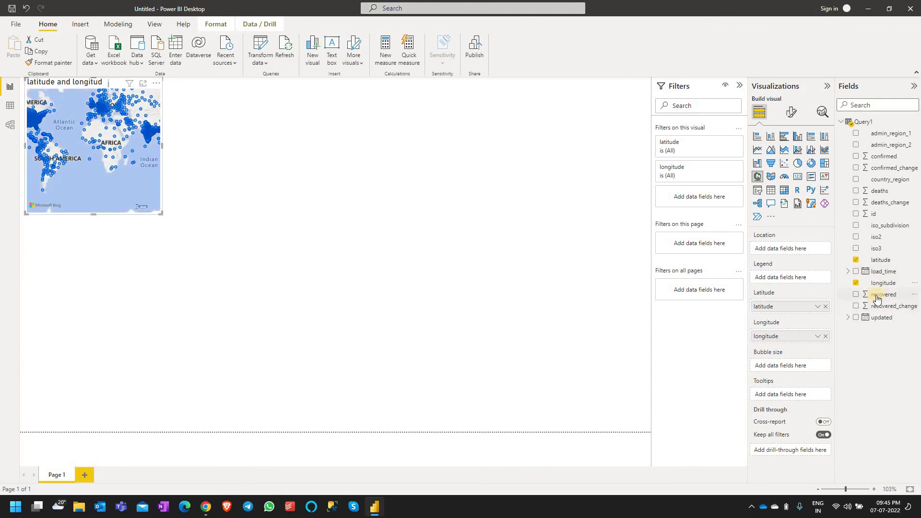
pyautogui.moveTo(886, 296); pyautogui.dragTo(798, 366)
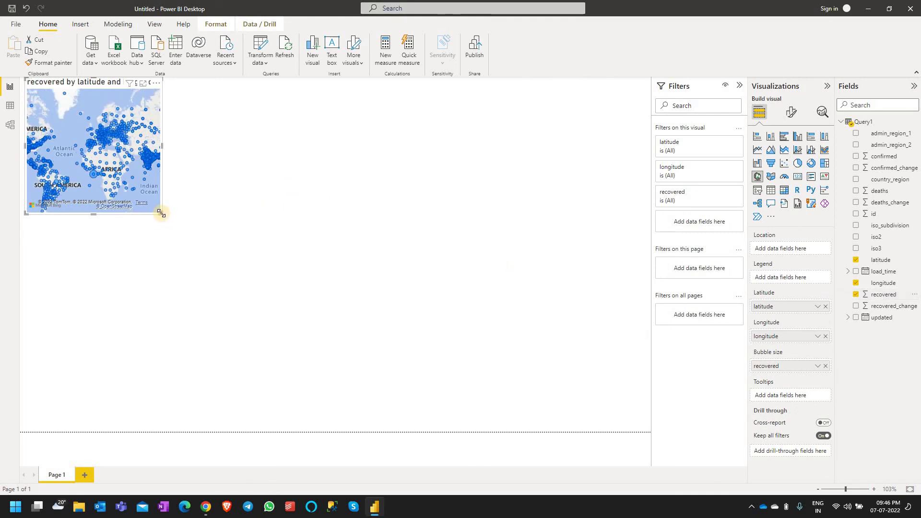
pyautogui.moveTo(161, 213); pyautogui.dragTo(548, 351)
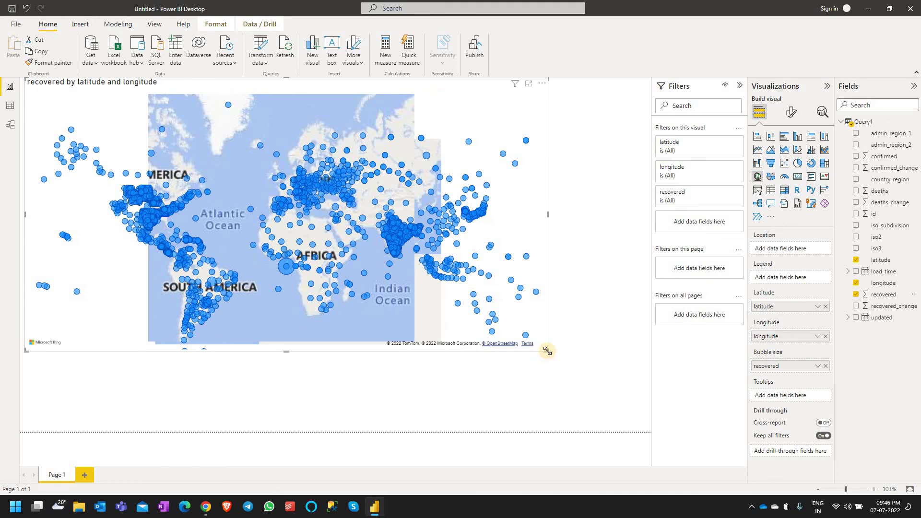
pyautogui.moveTo(613, 385); pyautogui.dragTo(649, 394)
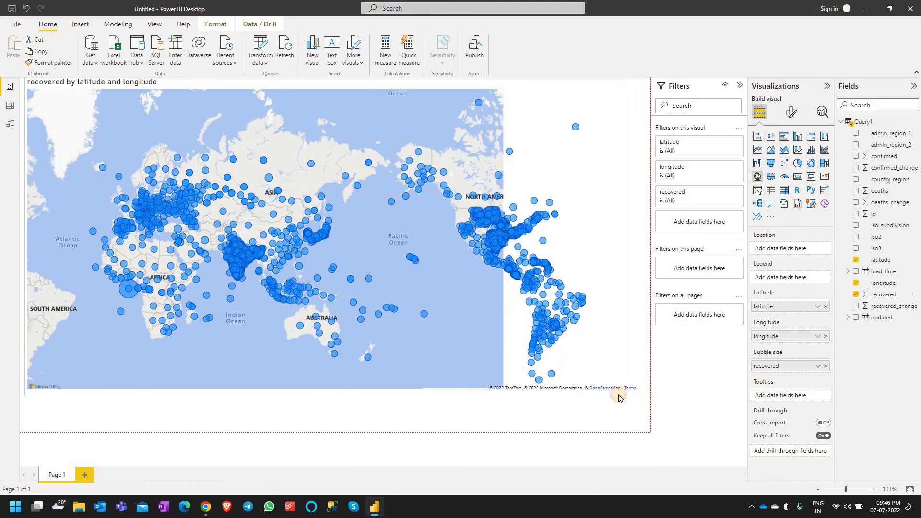